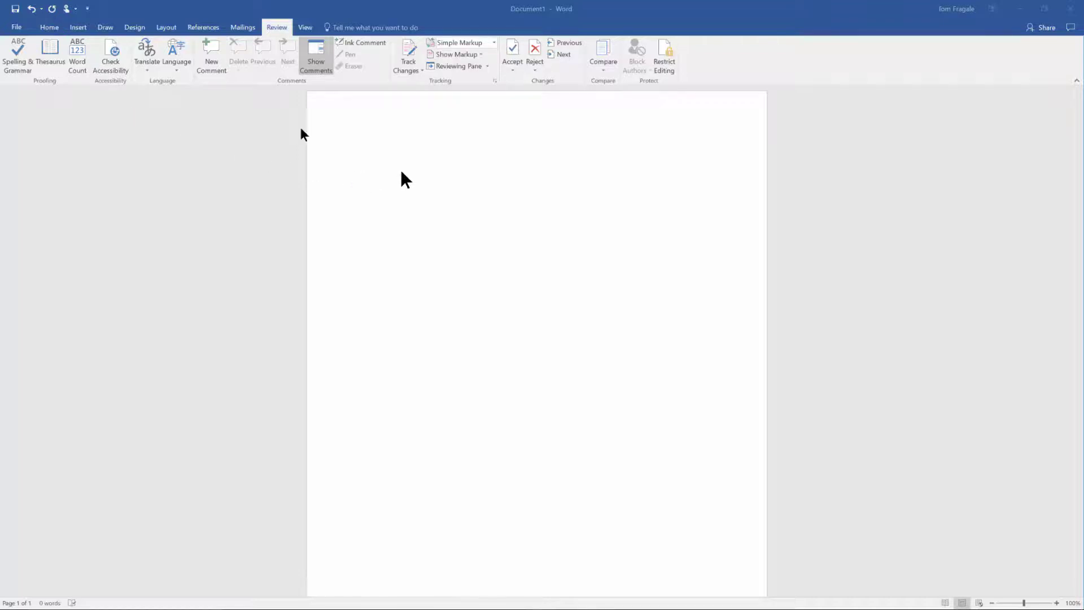
- Type a person's full name followed by 'is a friend of mine.', correcting the typo
{"action": "left_click", "coordinate": [401, 173]}
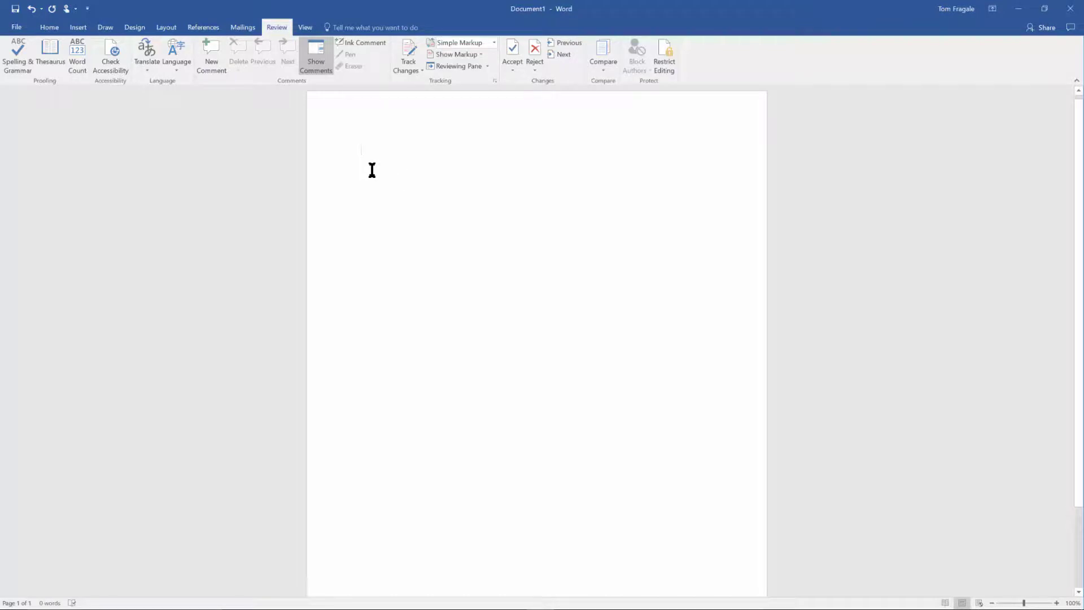
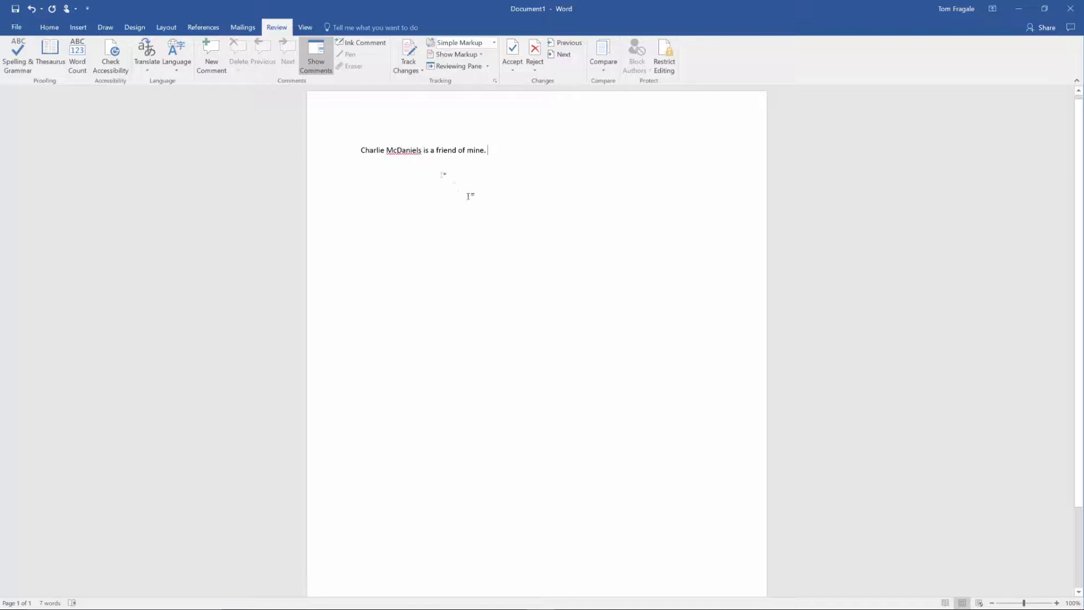
- Add the flagged surname in the first sentence to the dictionary via Spelling > Add to Dictionary
{"action": "right_click", "coordinate": [406, 150]}
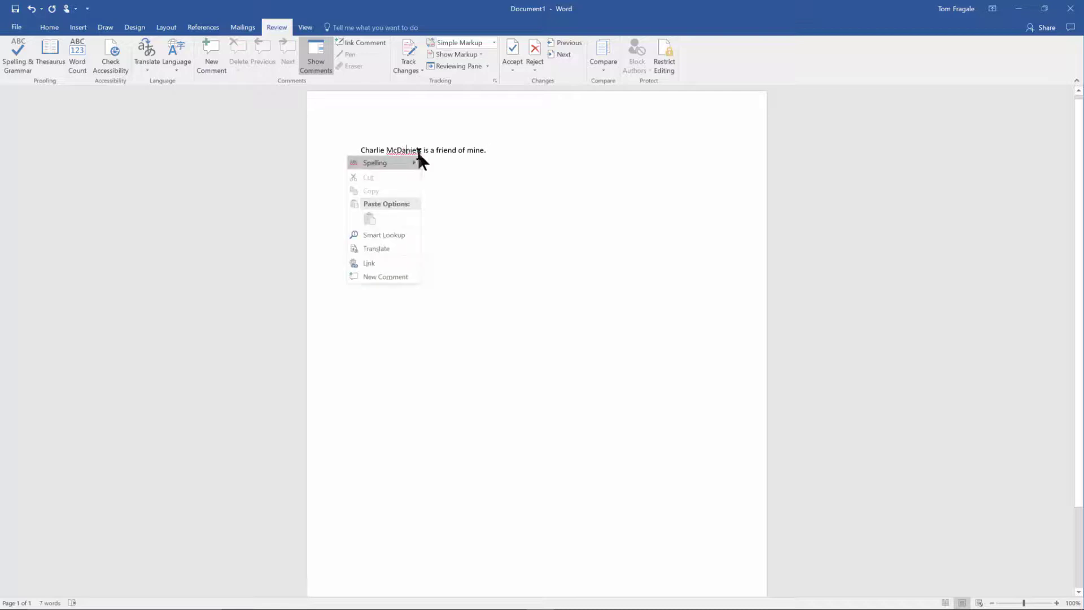
{"action": "mouse_move", "coordinate": [417, 158]}
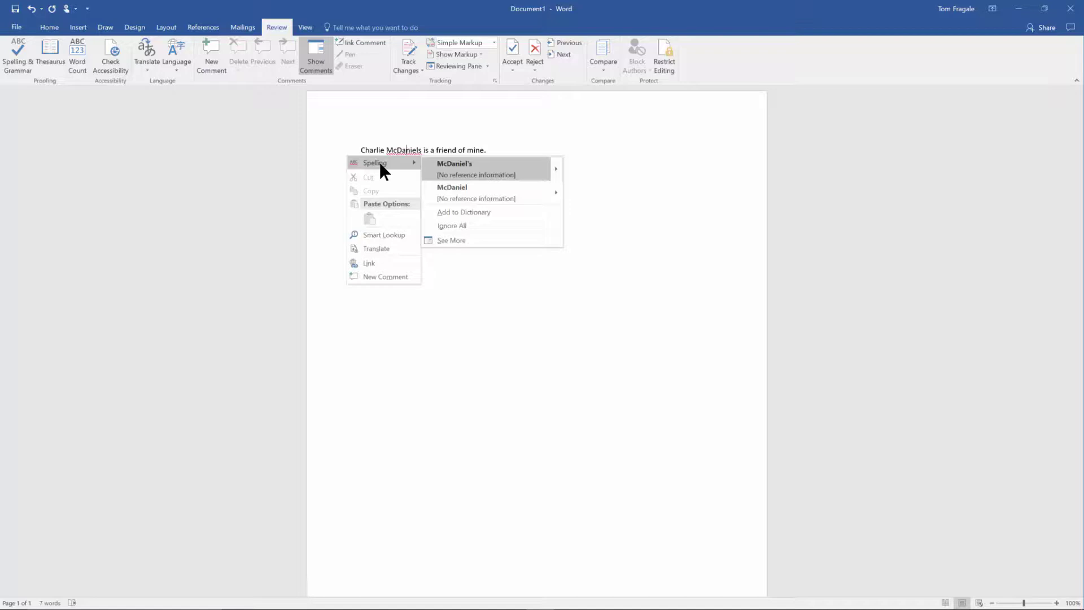
{"action": "left_click", "coordinate": [488, 213]}
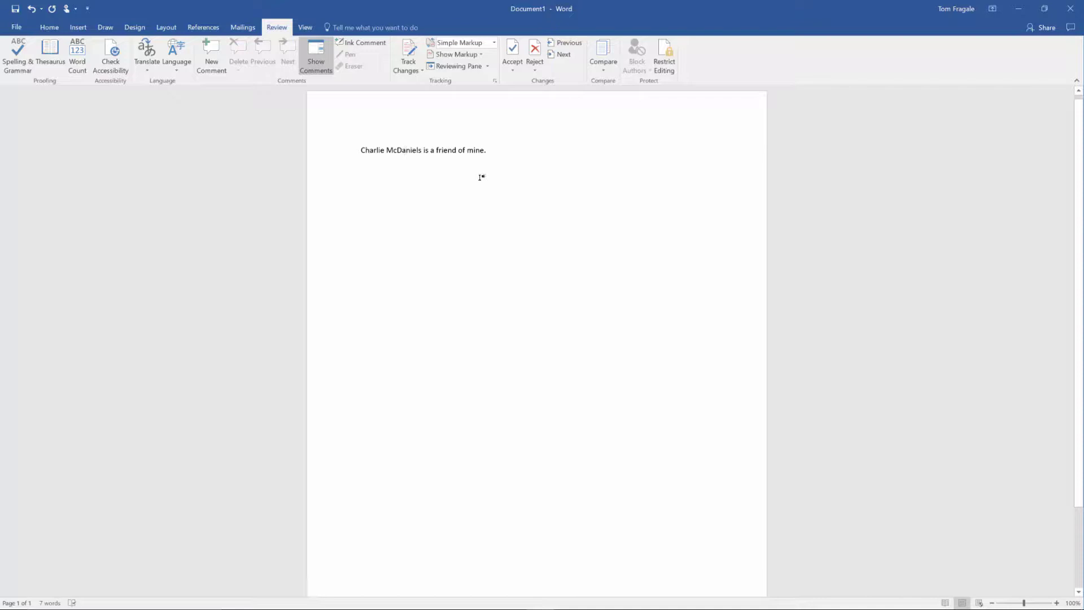
- Type a second sentence naming a player who 'used to play shortstop for the Phillies', fixing typos
{"action": "left_click", "coordinate": [501, 148]}
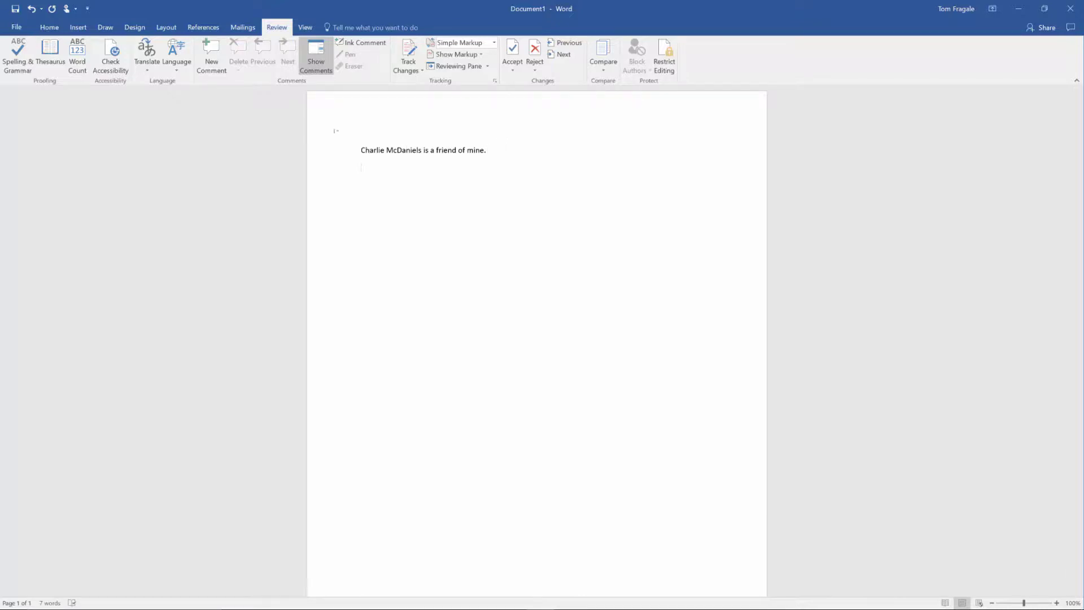
{"action": "type", "text": "Larry Bowa used to play shortstop"}
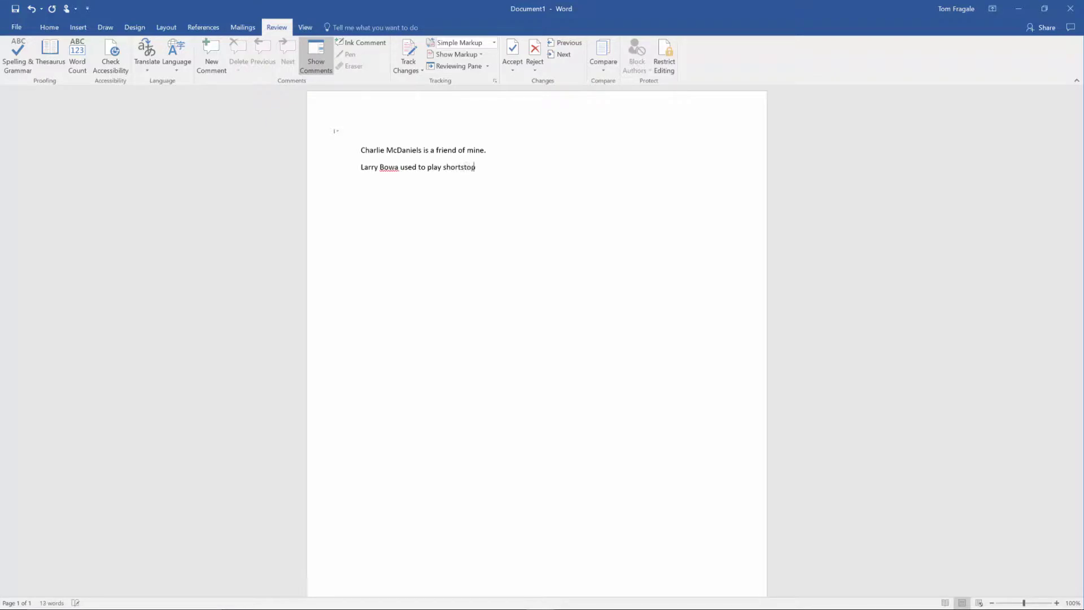
{"action": "type", "text": " fo the Phi"}
{"action": "key", "text": "BackSpace"}
{"action": "key", "text": "BackSpace"}
{"action": "key", "text": "BackSpace"}
{"action": "key", "text": "BackSpace"}
{"action": "key", "text": "BackSpace"}
{"action": "key", "text": "BackSpace"}
{"action": "key", "text": "BackSpace"}
{"action": "key", "text": "BackSpace"}
{"action": "type", "text": "or thr"}
{"action": "key", "text": "BackSpace"}
{"action": "type", "text": "e Phillies."}
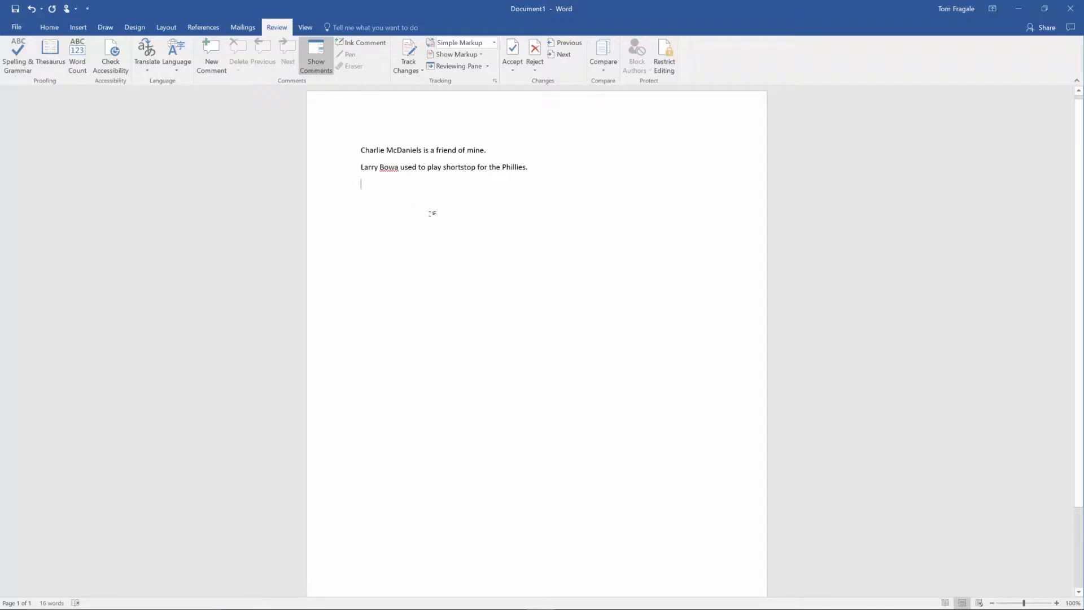
- Add the player's surname to the dictionary and start an empty third line after 'Phillies.'
{"action": "right_click", "coordinate": [386, 168]}
{"action": "mouse_move", "coordinate": [382, 181]}
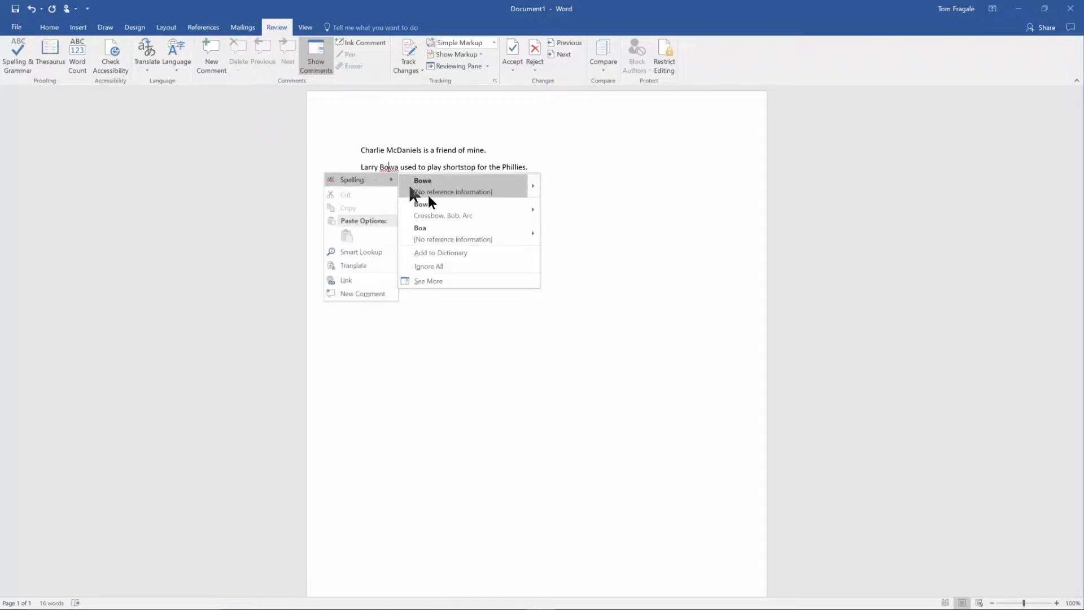
{"action": "left_click", "coordinate": [458, 253]}
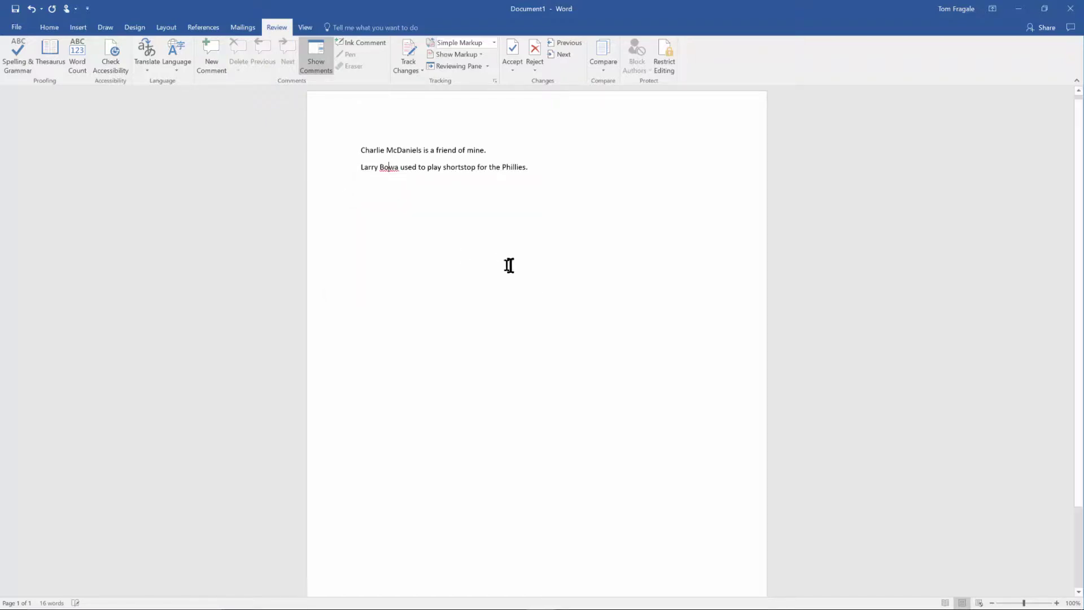
{"action": "left_click", "coordinate": [562, 167]}
{"action": "key", "text": "Return"}
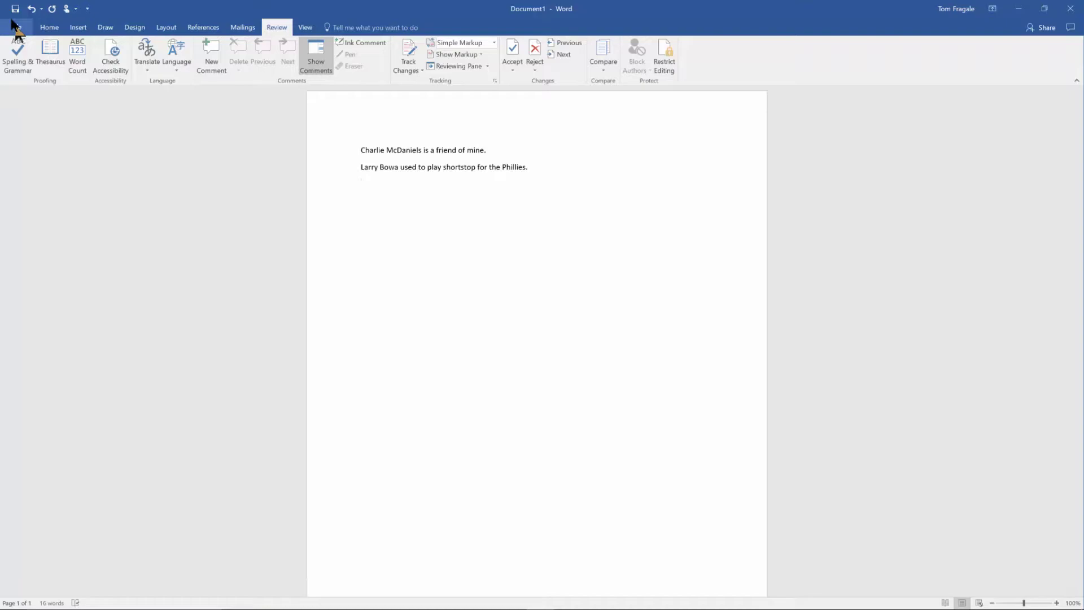
- Open Word Options from the File menu and show the Proofing category
{"action": "left_click", "coordinate": [16, 28]}
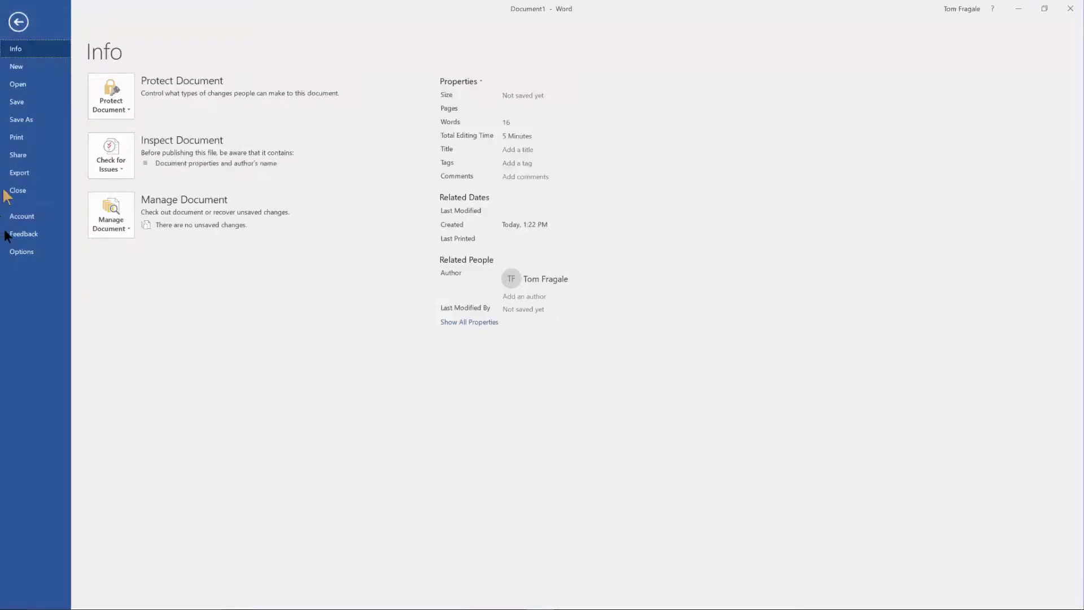
{"action": "left_click", "coordinate": [22, 252]}
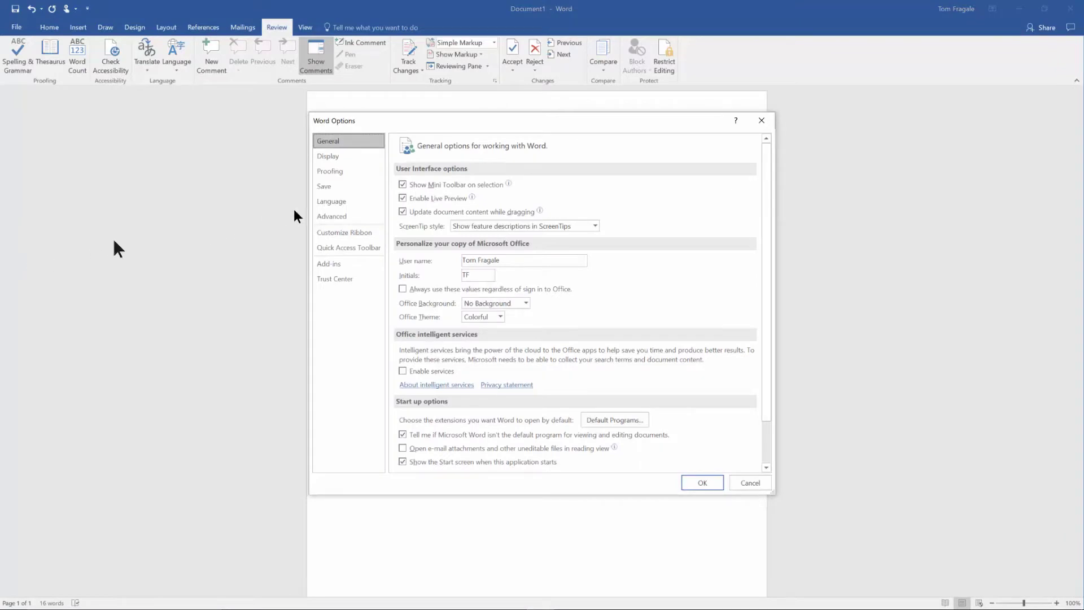
{"action": "left_click", "coordinate": [358, 170]}
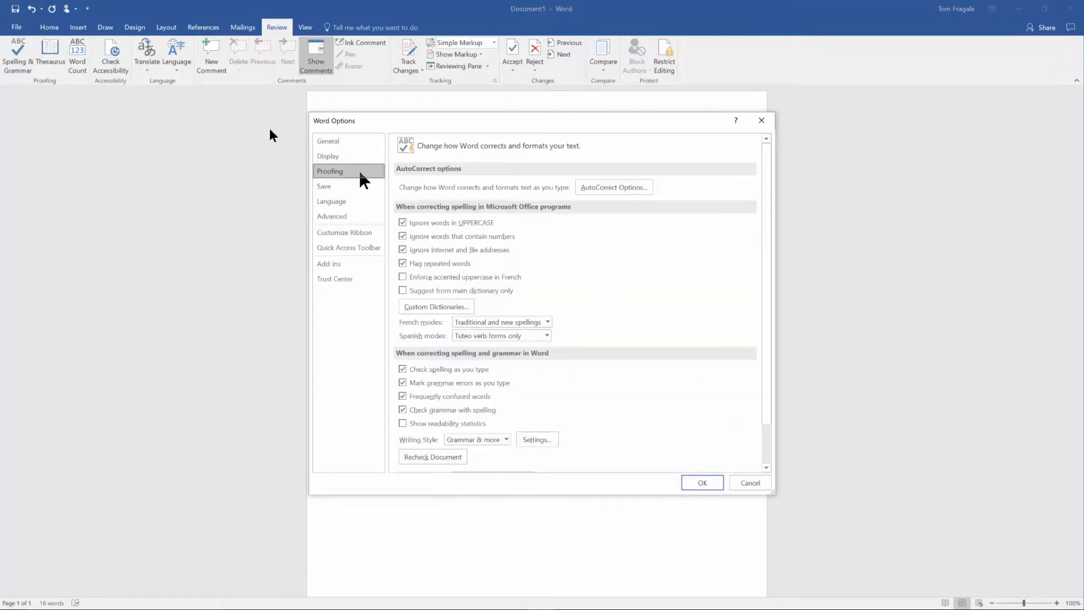
- Check that CUSTOM.DIC's word list is empty, then select the default RoamingCustom.dic
{"action": "left_click", "coordinate": [429, 307]}
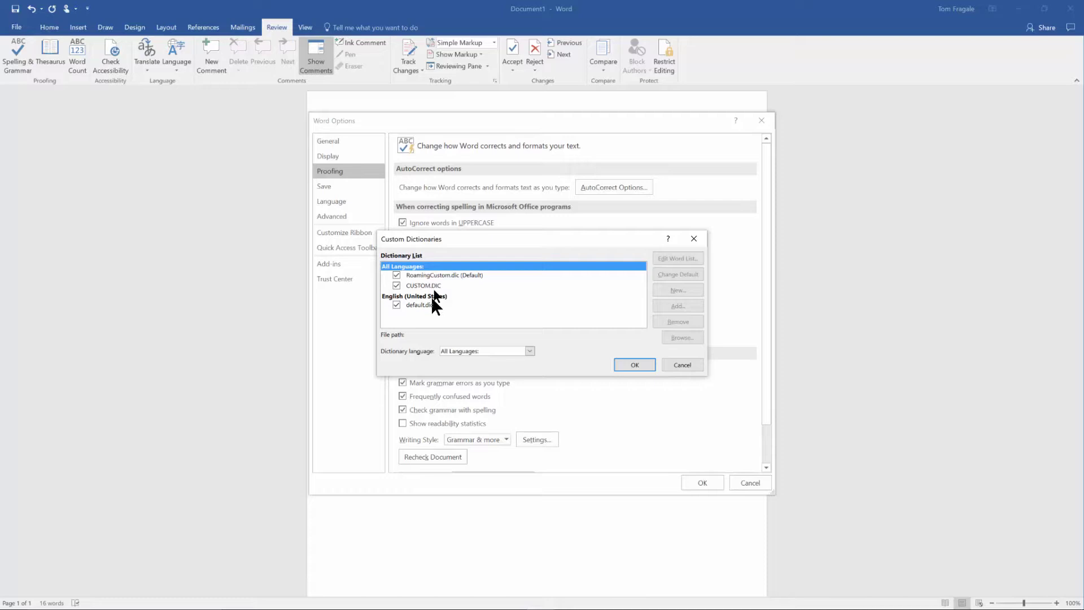
{"action": "left_click", "coordinate": [435, 286]}
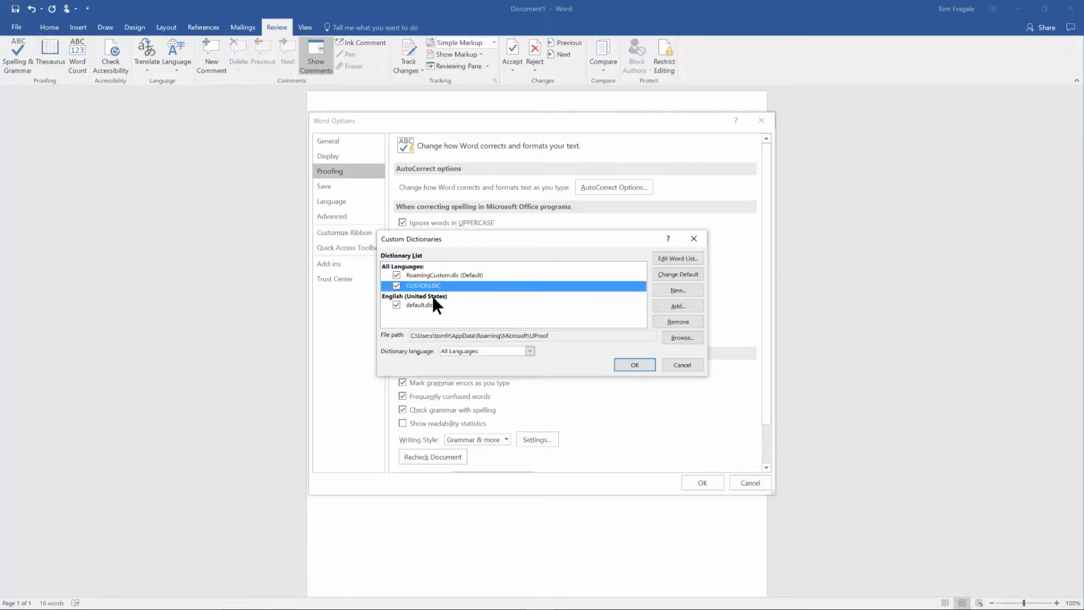
{"action": "left_click", "coordinate": [675, 257]}
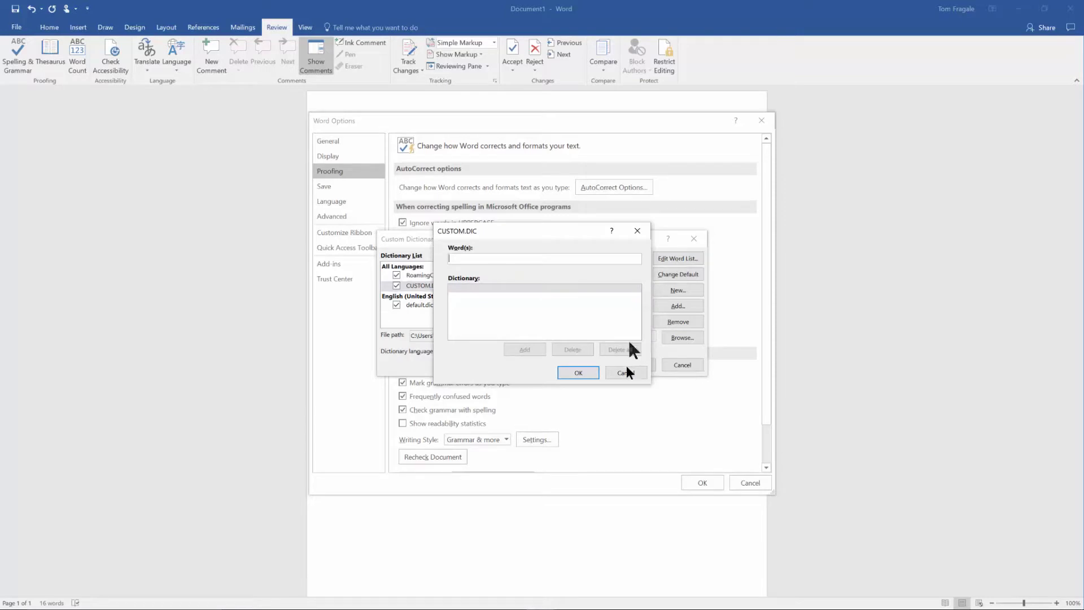
{"action": "left_click", "coordinate": [623, 372]}
{"action": "left_click", "coordinate": [446, 276]}
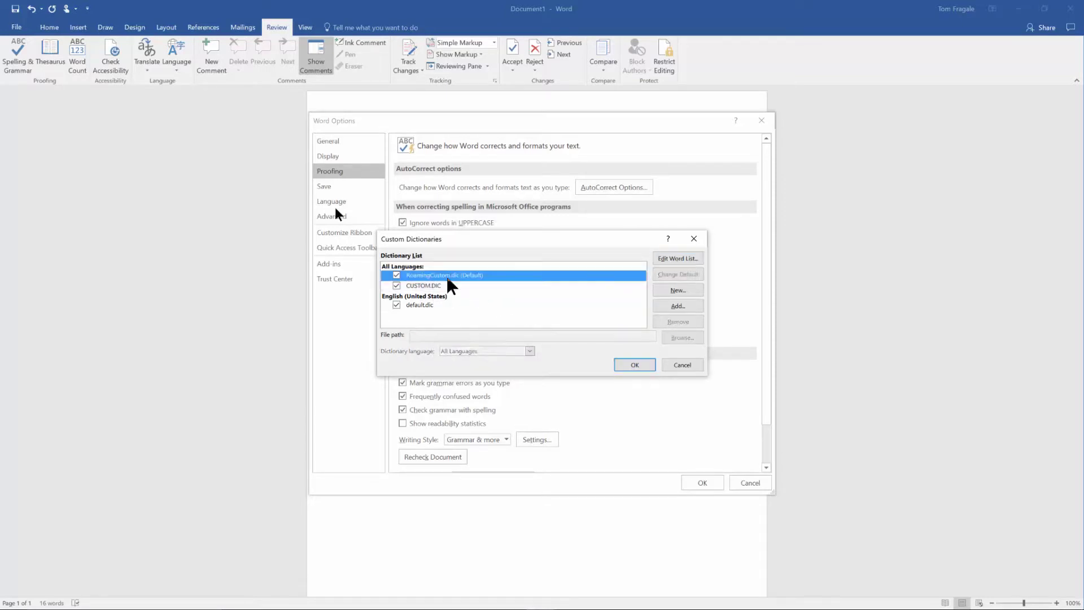
- Confirm both surnames are stored in RoamingCustom.dic's word list, then close both dictionary dialogs
{"action": "left_click", "coordinate": [685, 258]}
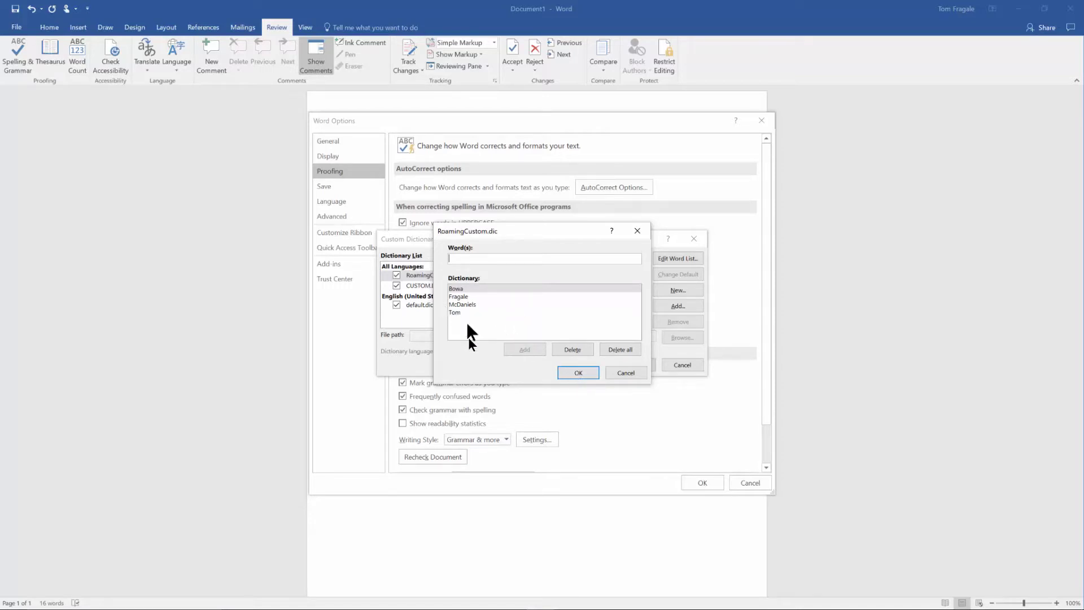
{"action": "left_click", "coordinate": [580, 372]}
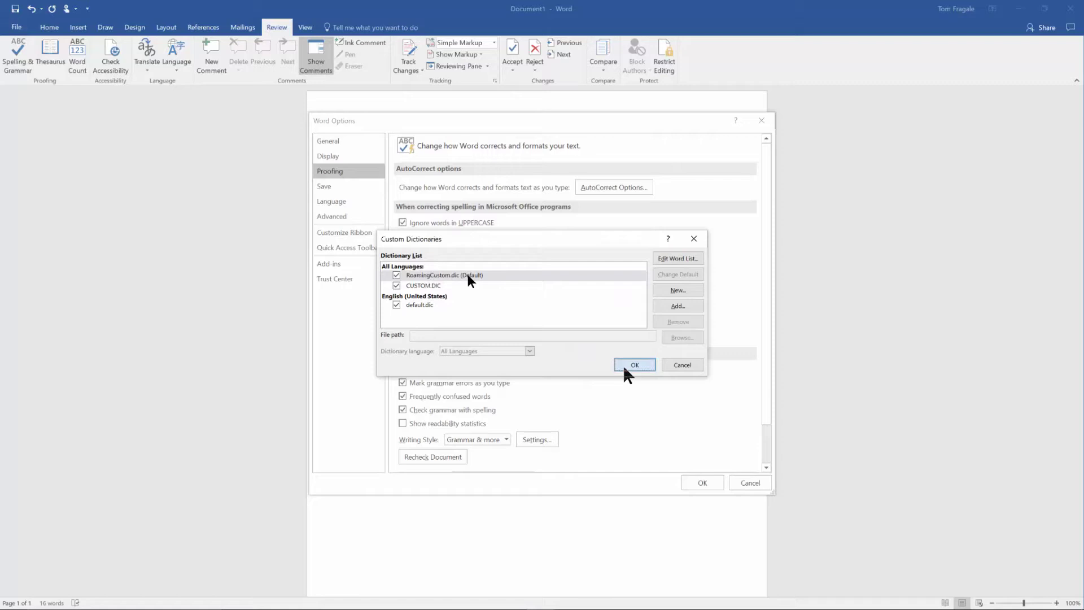
{"action": "left_click", "coordinate": [624, 367]}
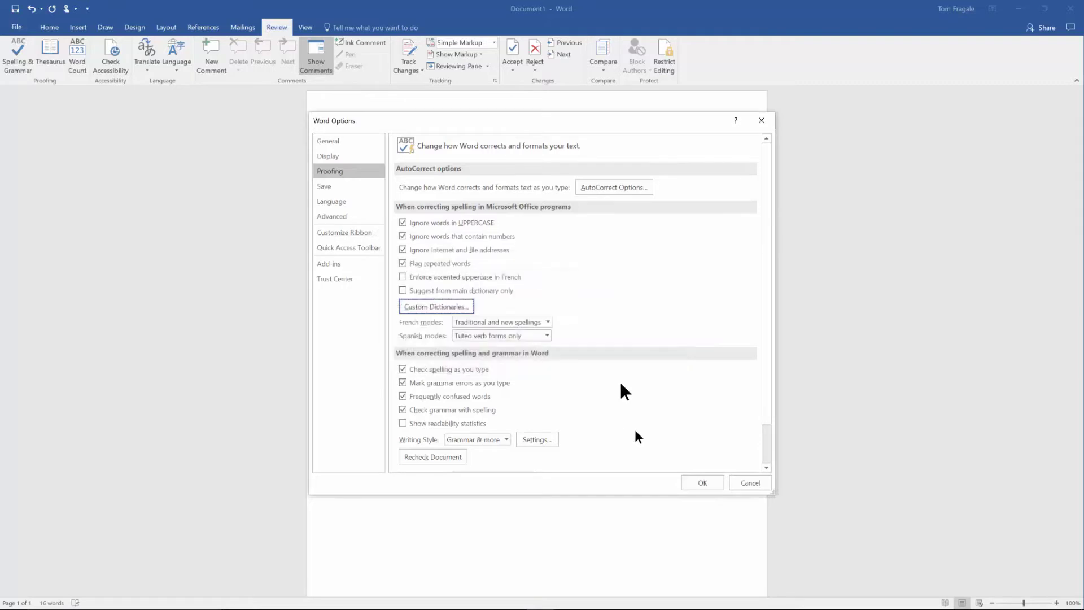
- Close Word Options with OK to return to the document
{"action": "left_click", "coordinate": [710, 482]}
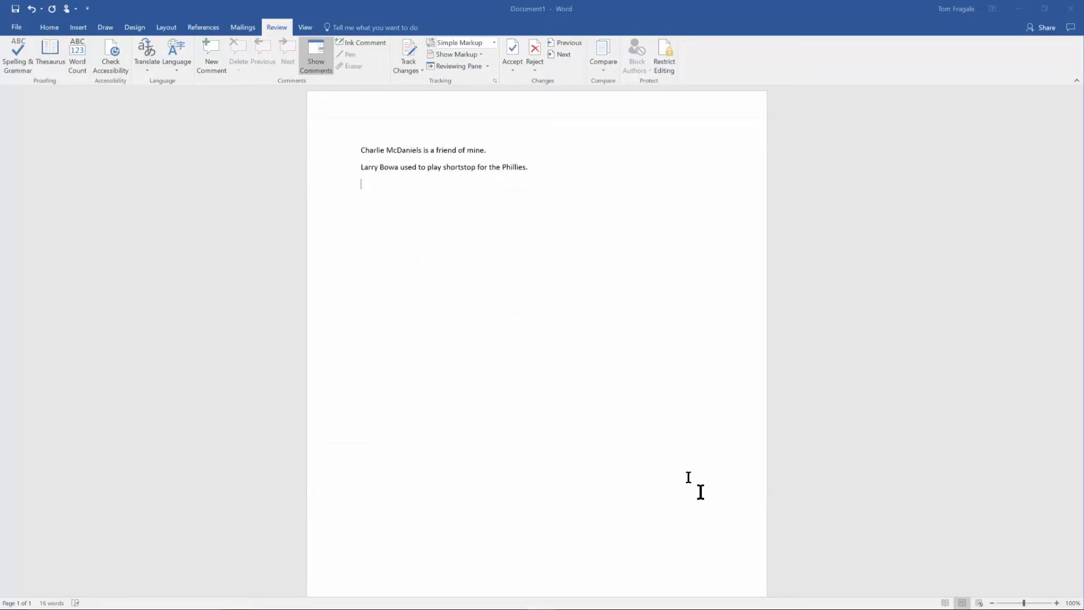